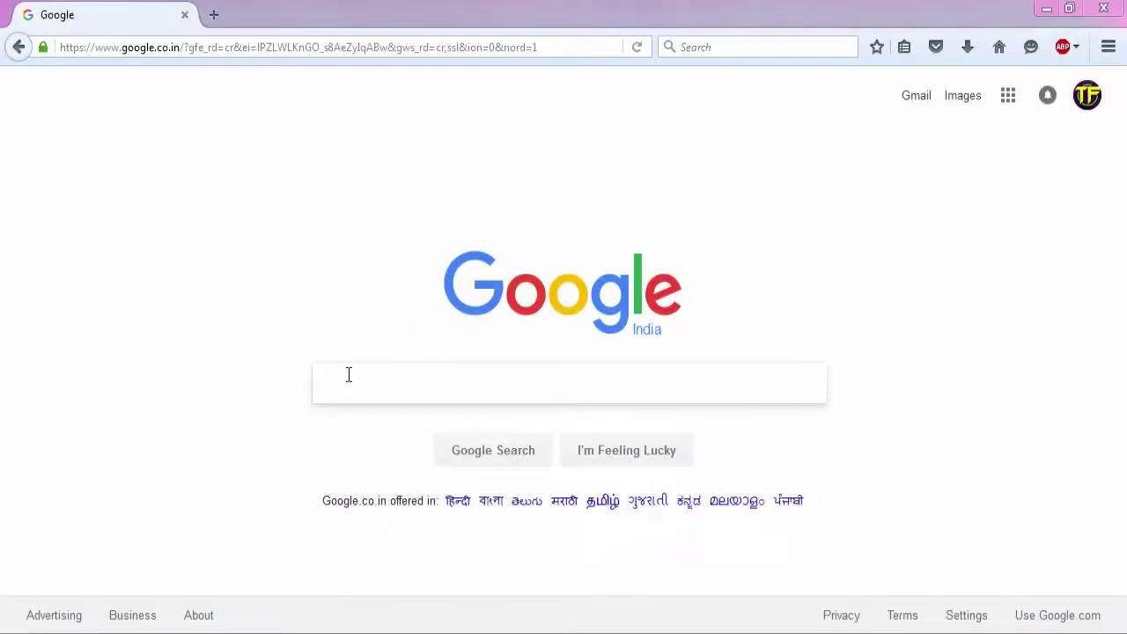
Search Google for 'audacity'.
{"action": "left_click", "coordinate": [350, 375]}
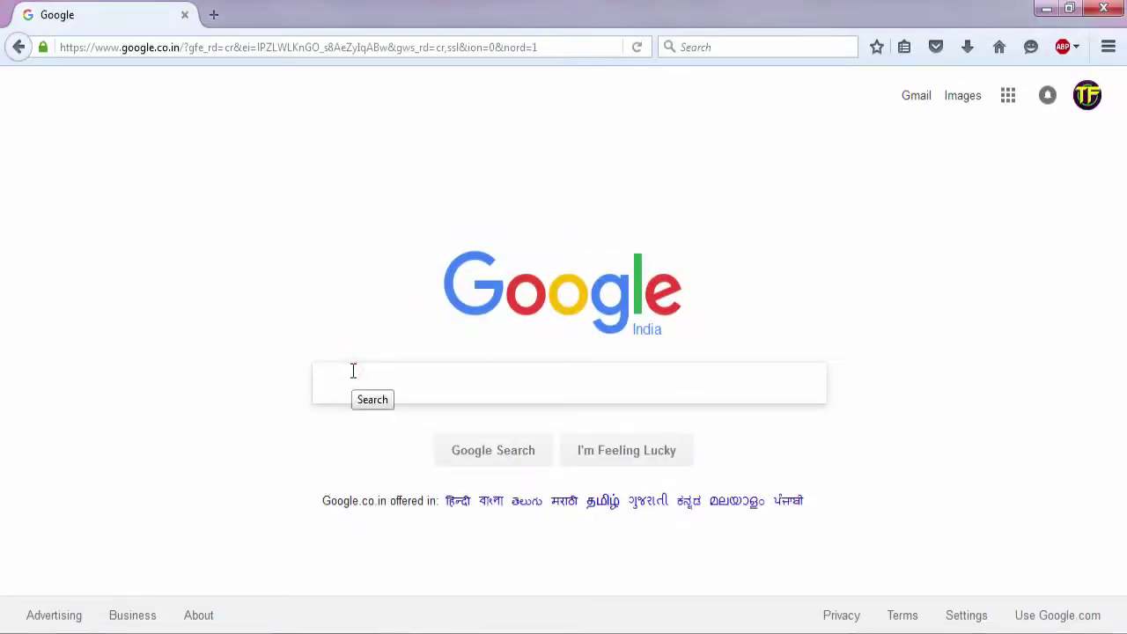
{"action": "type", "text": "auda"}
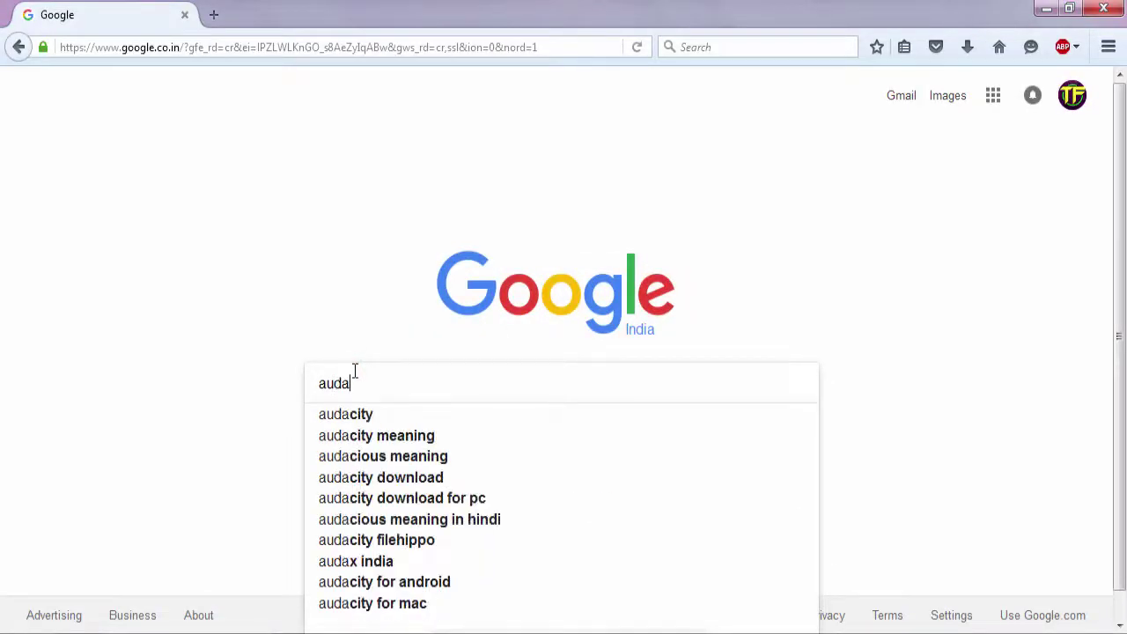
{"action": "type", "text": "city"}
{"action": "key", "text": "Return"}
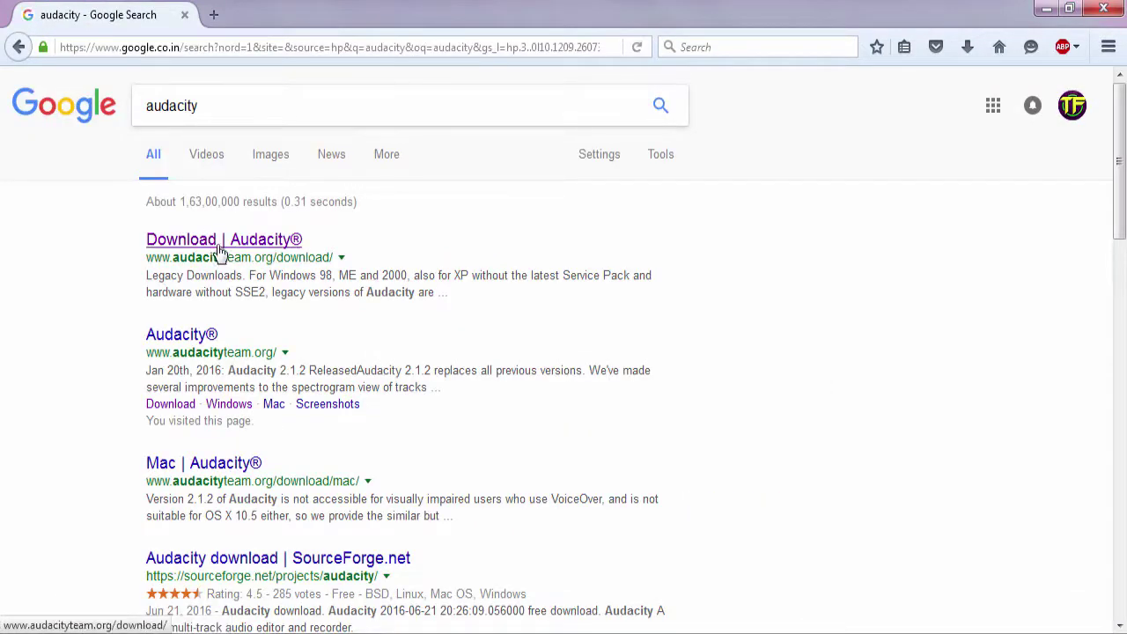
From the Audacity download page, reach the Windows downloads and get the Audacity 2.1.2 zip file.
{"action": "left_click", "coordinate": [220, 249]}
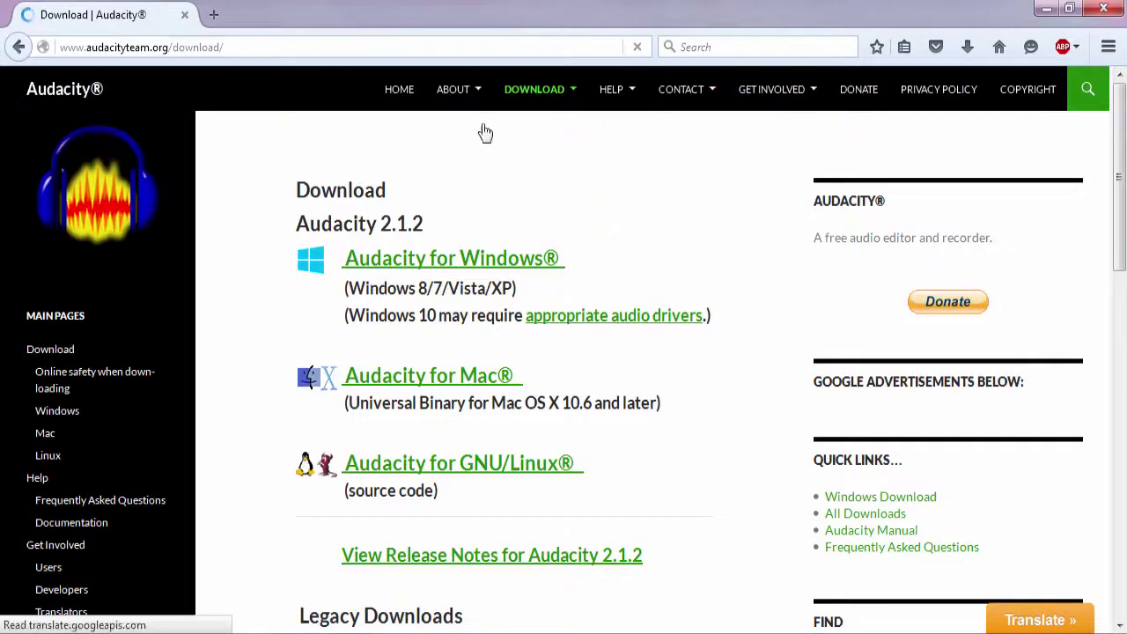
{"action": "mouse_move", "coordinate": [454, 89]}
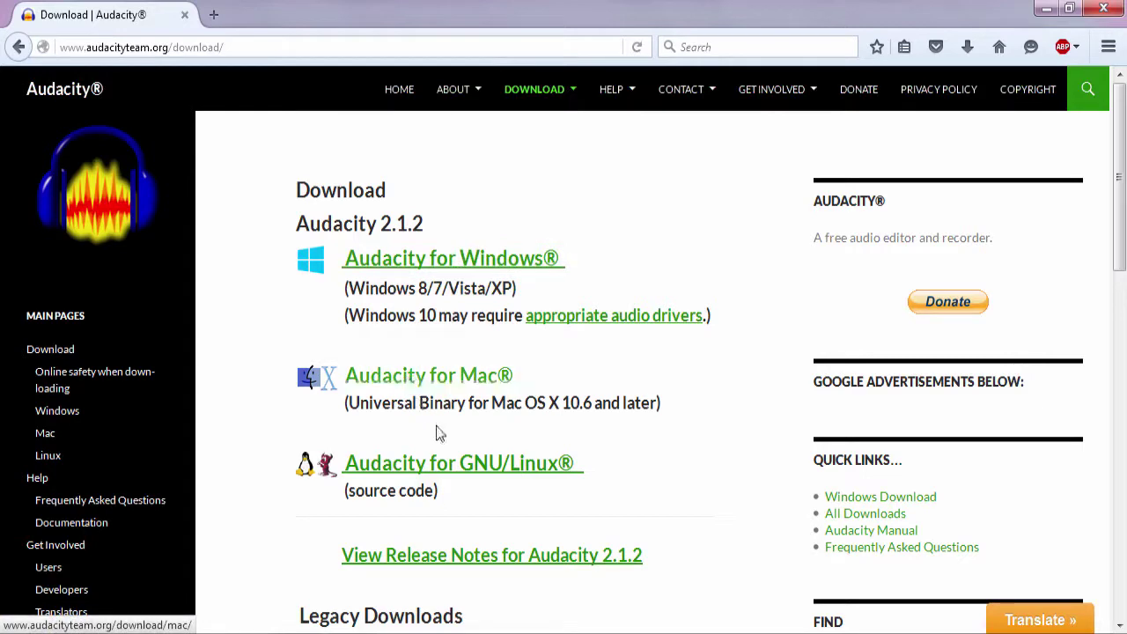
{"action": "left_click", "coordinate": [489, 261]}
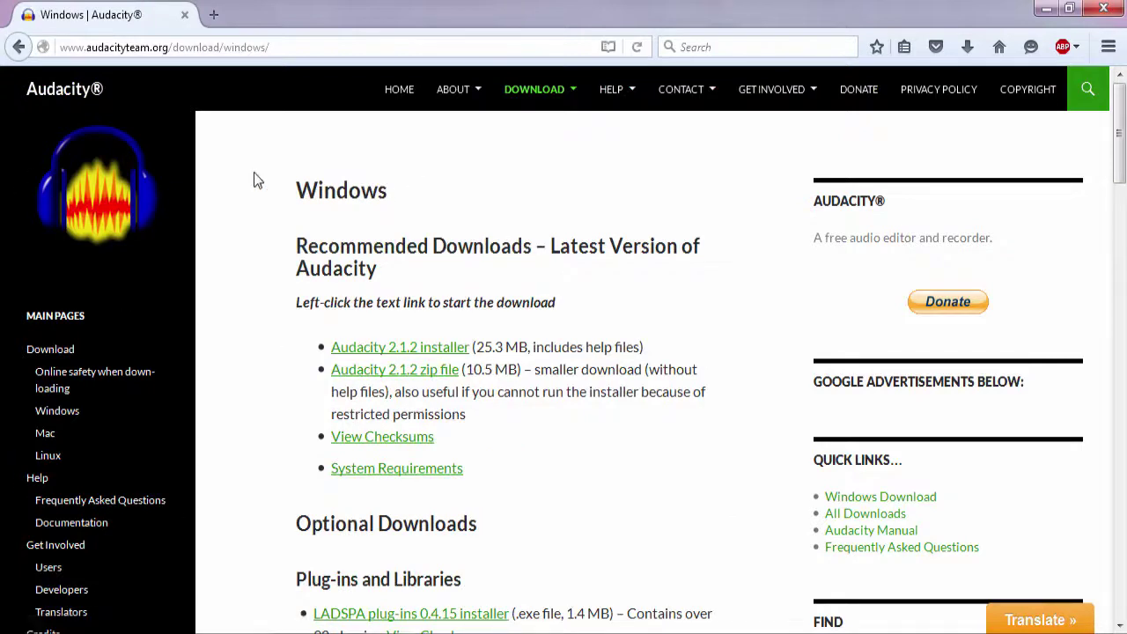
{"action": "left_click", "coordinate": [374, 376]}
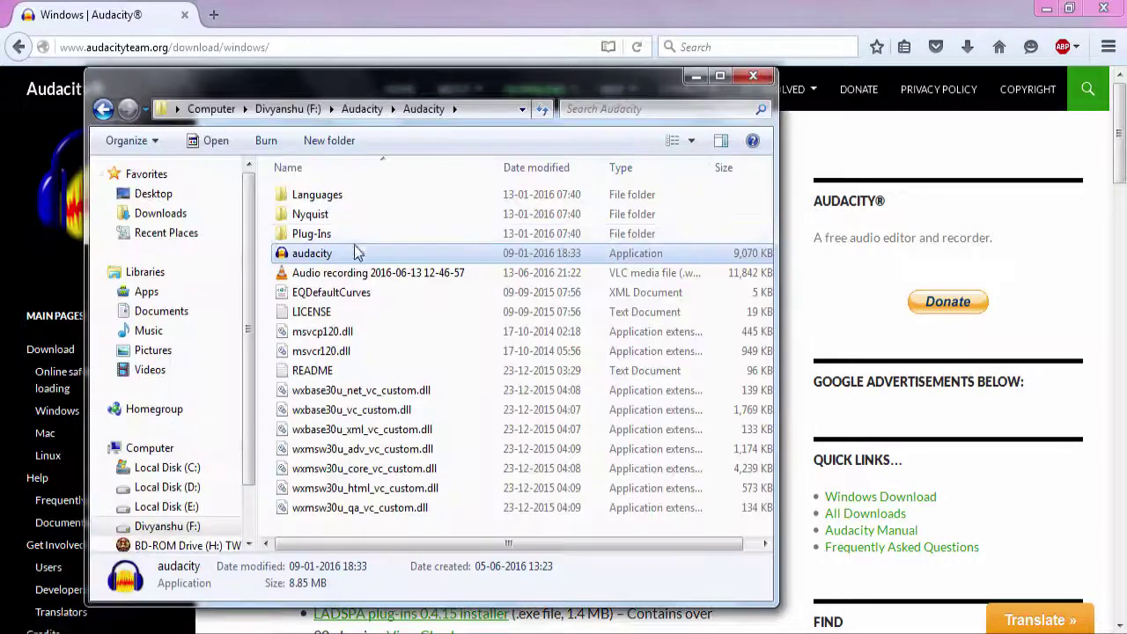
In F:\Audacity, open the extracted Audacity folder and select audacity.exe.
{"action": "left_click", "coordinate": [104, 111]}
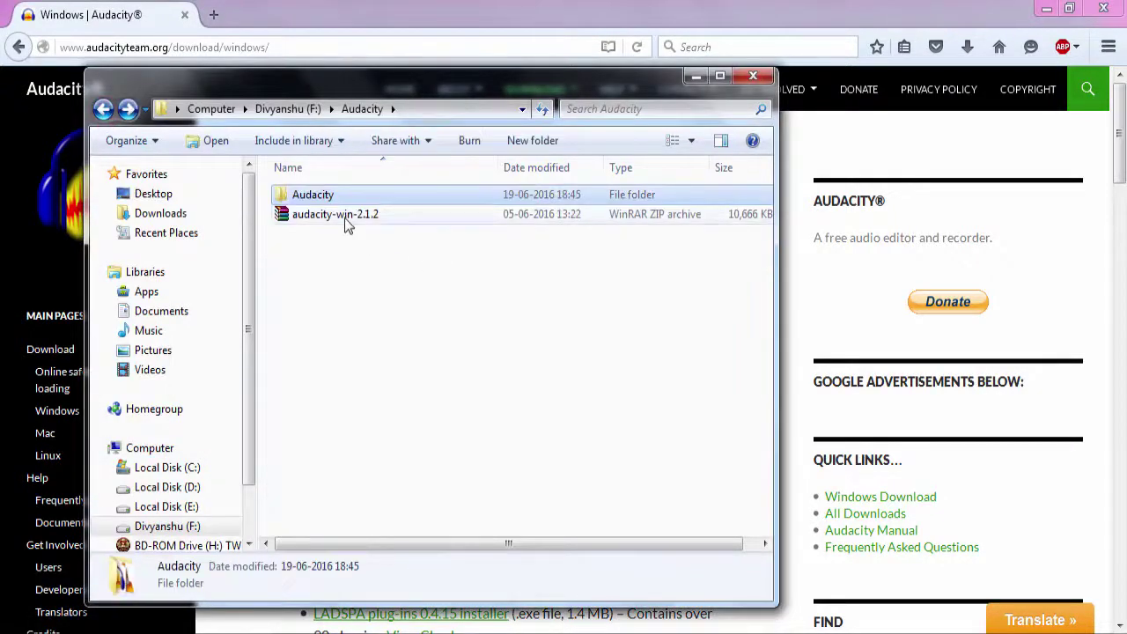
{"action": "left_click", "coordinate": [316, 214]}
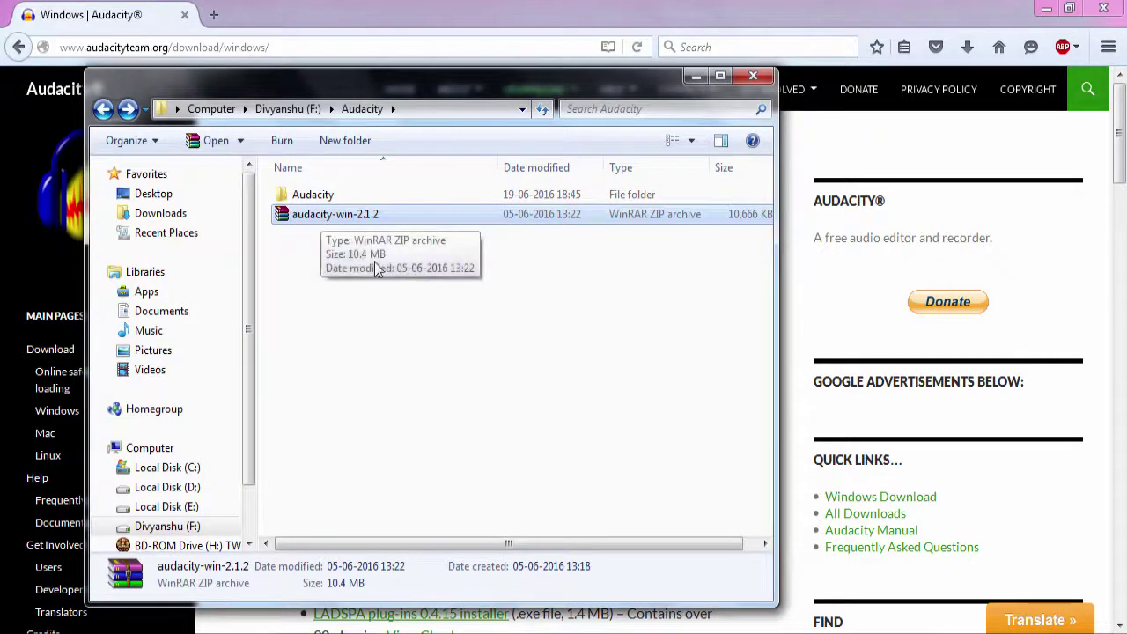
{"action": "right_click", "coordinate": [331, 226]}
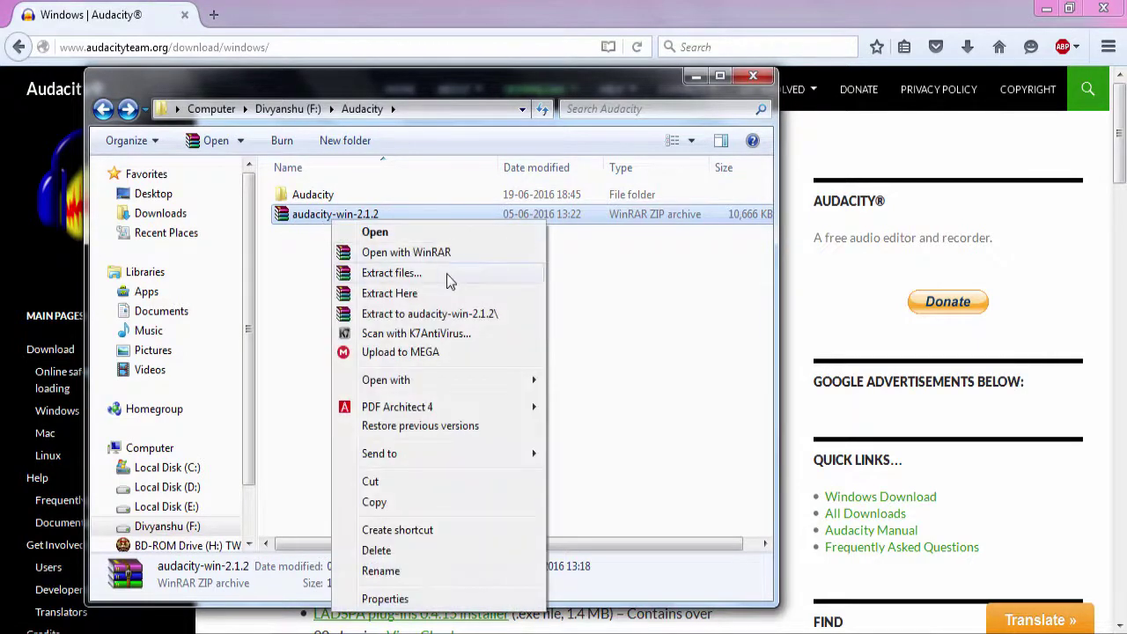
{"action": "left_click", "coordinate": [649, 271]}
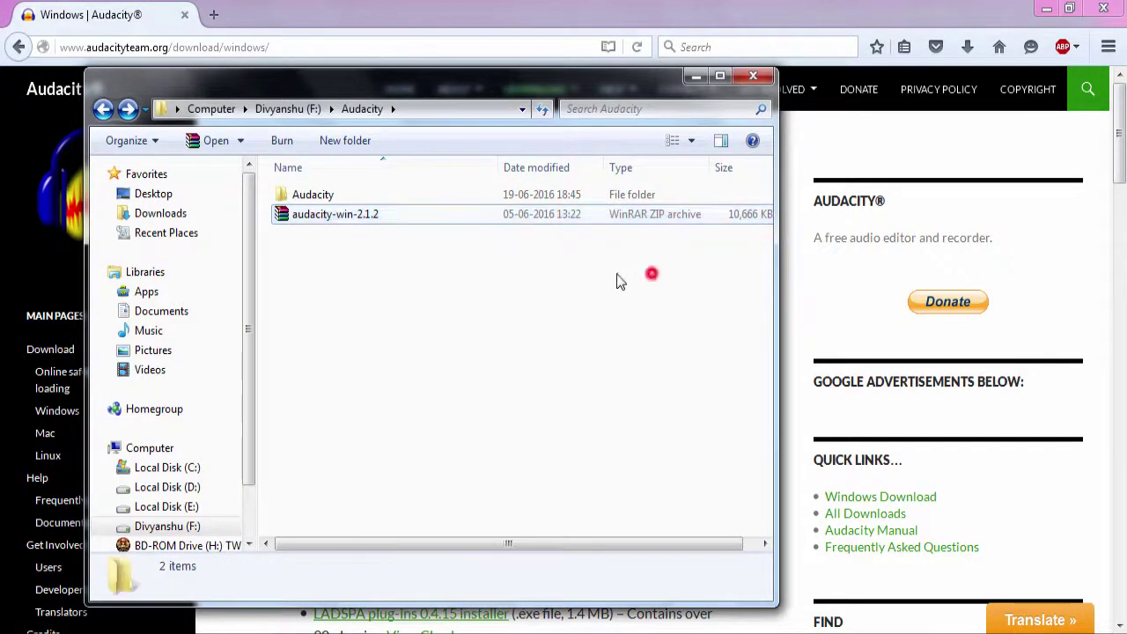
{"action": "left_click", "coordinate": [364, 200]}
{"action": "double_click", "coordinate": [364, 200]}
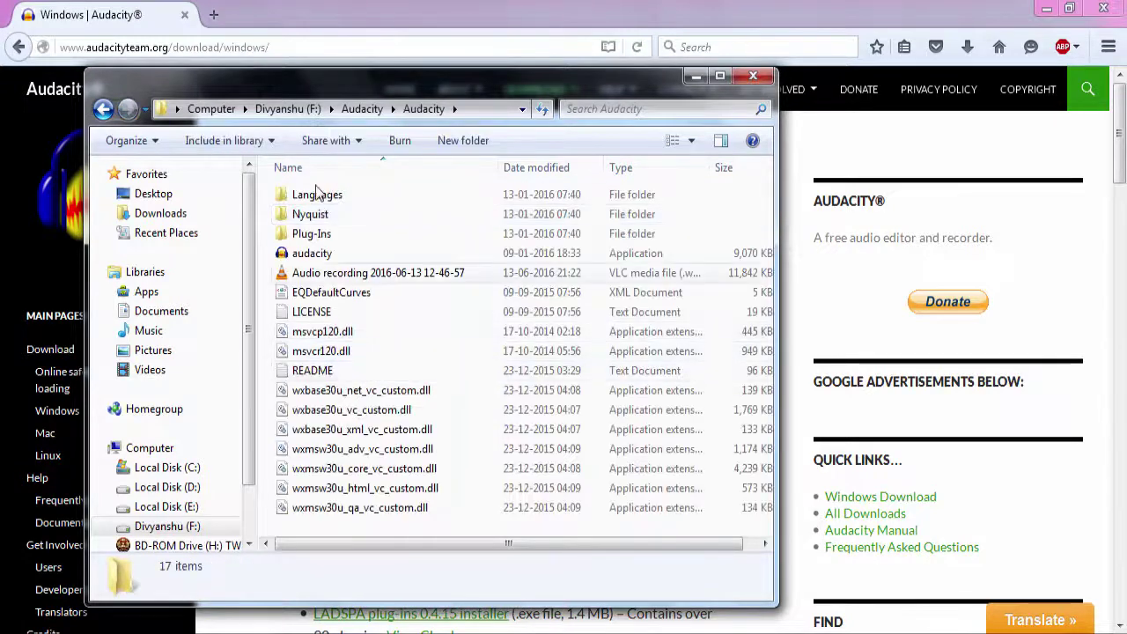
{"action": "left_click", "coordinate": [330, 254]}
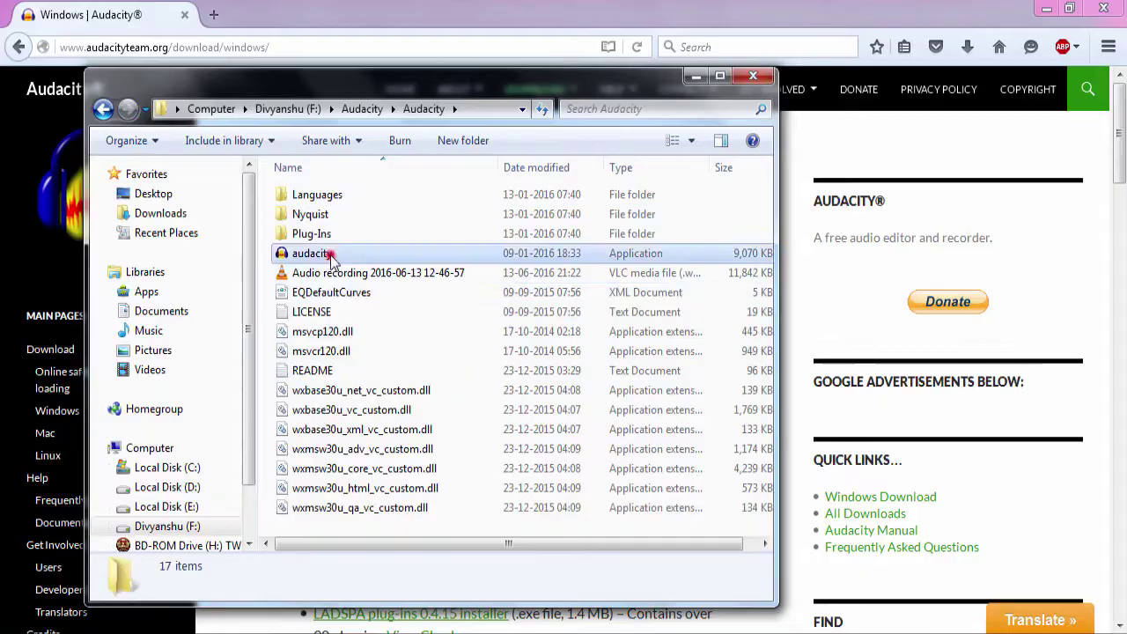
Launch Audacity, remove the existing track, and record a new voice clip of about 7 seconds.
{"action": "double_click", "coordinate": [330, 254]}
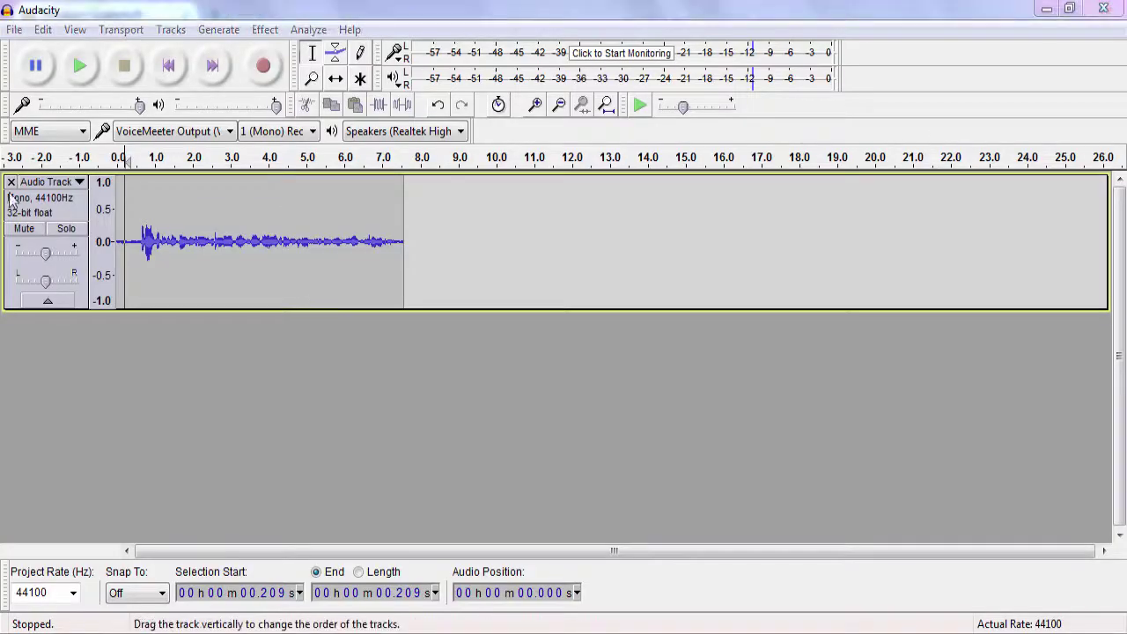
{"action": "left_click", "coordinate": [11, 181]}
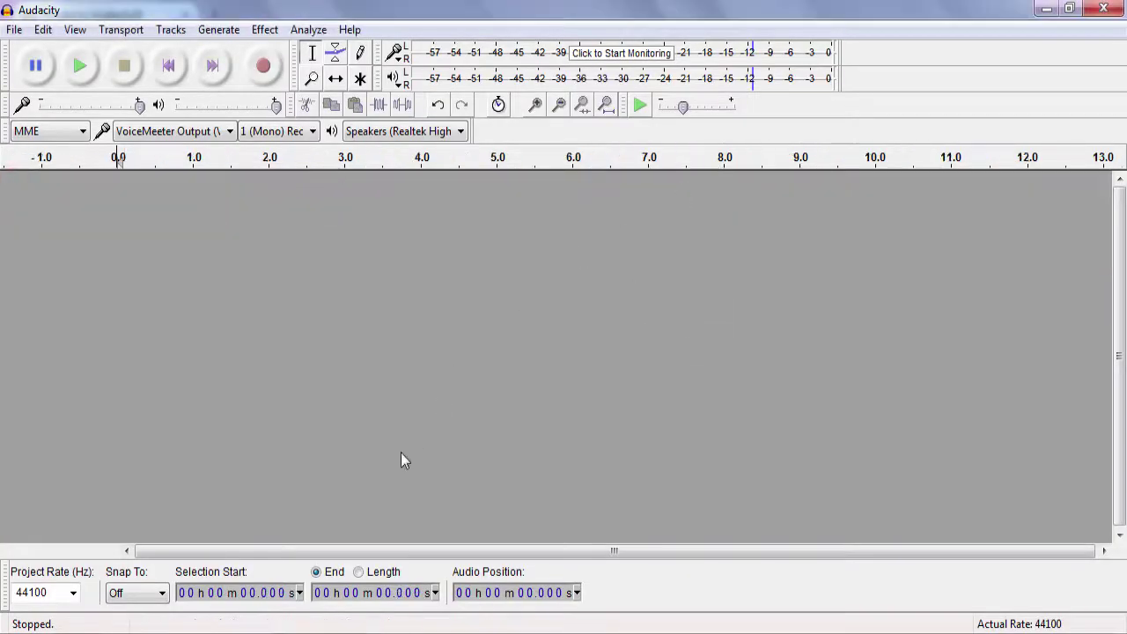
{"action": "left_click", "coordinate": [348, 7]}
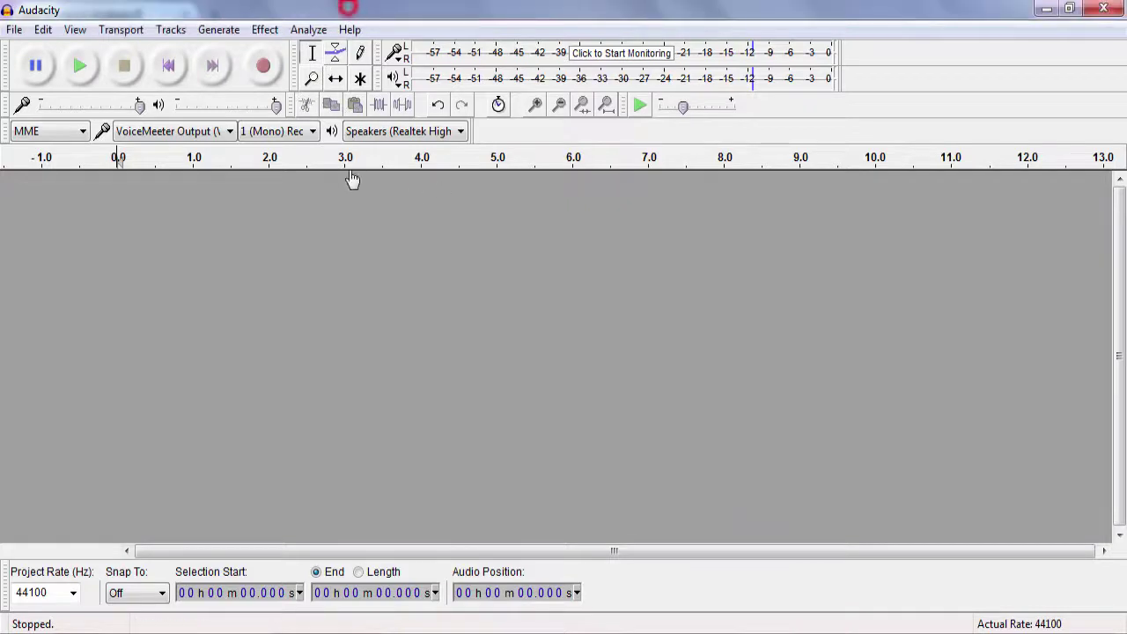
{"action": "left_click", "coordinate": [265, 67]}
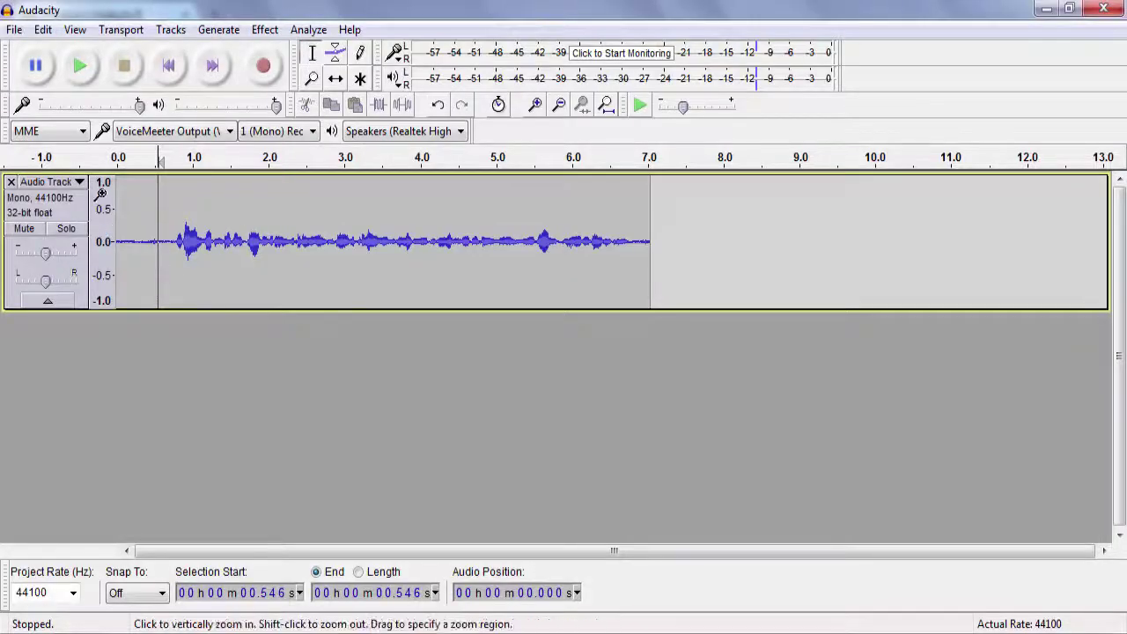
Play back the recording, then select its silent start from 0 to 0.743 s.
{"action": "left_click", "coordinate": [119, 159]}
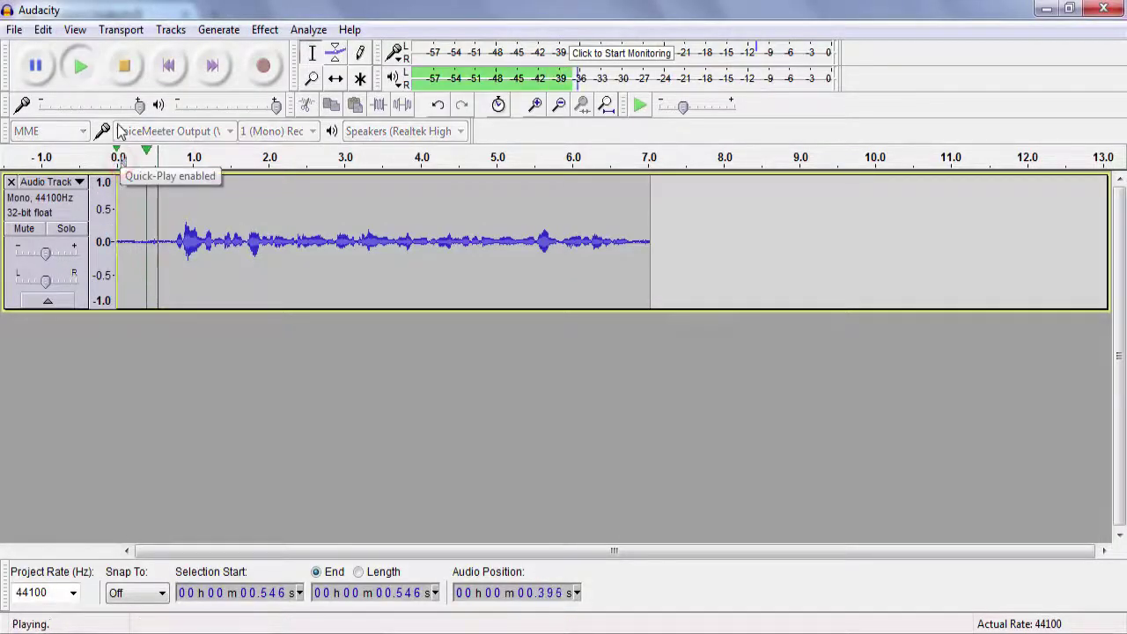
{"action": "left_click", "coordinate": [139, 65]}
{"action": "left_click_drag", "start_coordinate": [171, 224], "coordinate": [109, 222]}
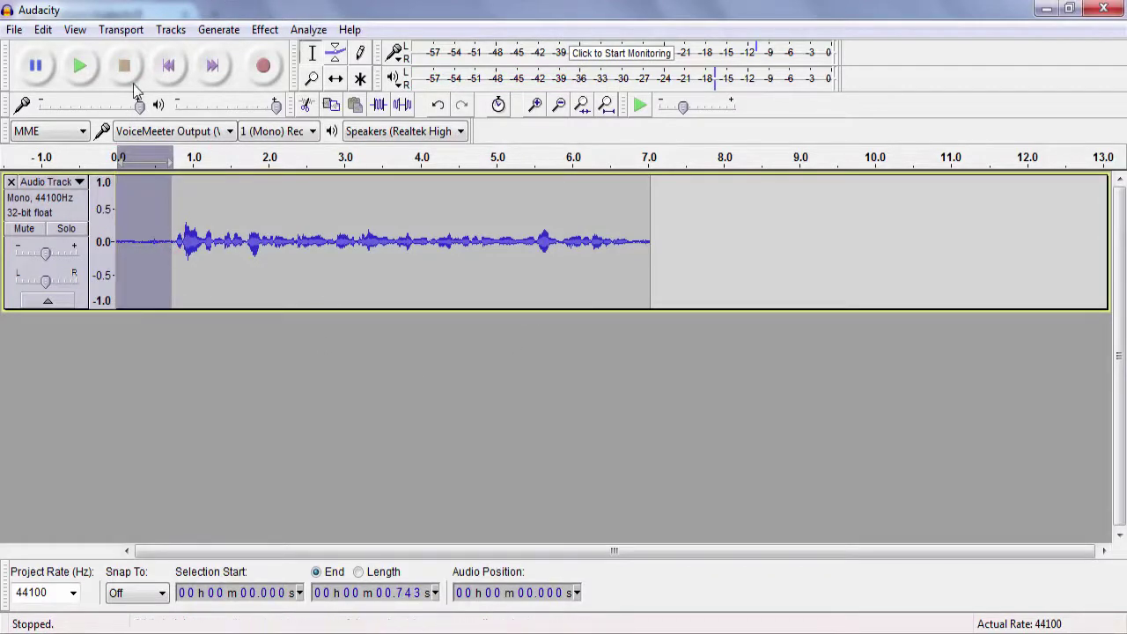
Capture a noise profile from that selection with Effect > Noise Reduction's Get Noise Profile.
{"action": "left_click", "coordinate": [264, 30]}
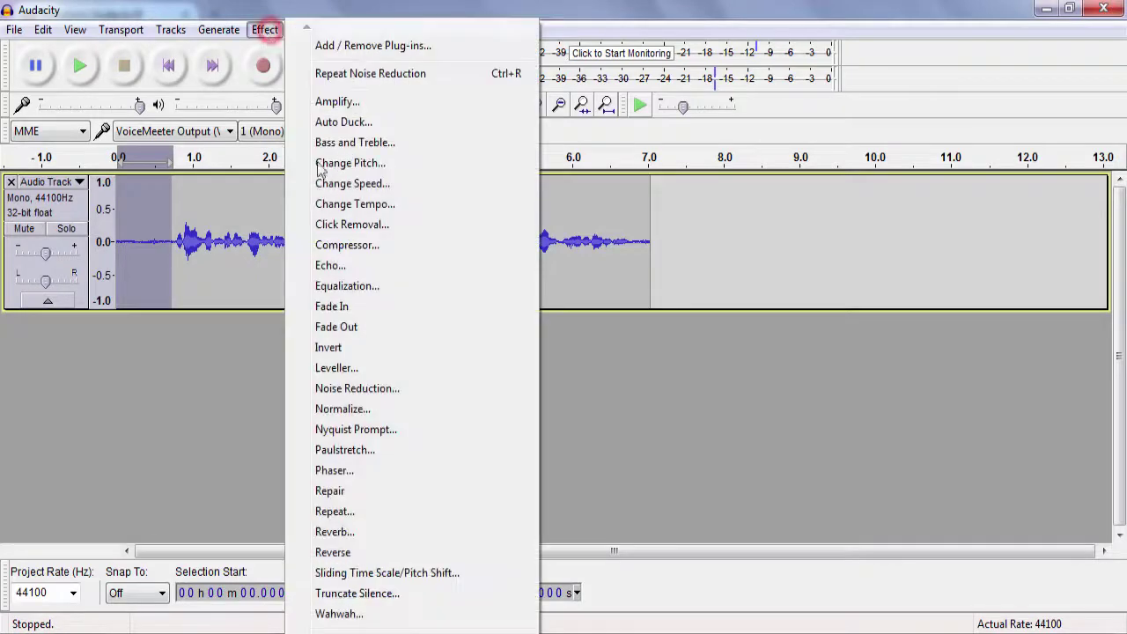
{"action": "left_click", "coordinate": [430, 396]}
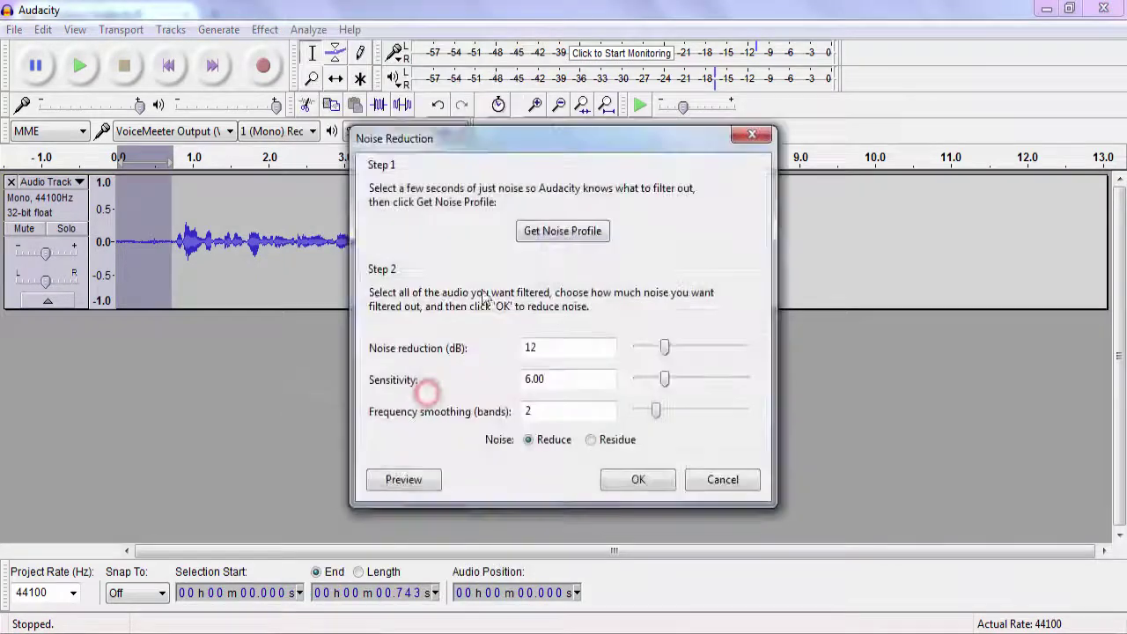
{"action": "left_click", "coordinate": [602, 232]}
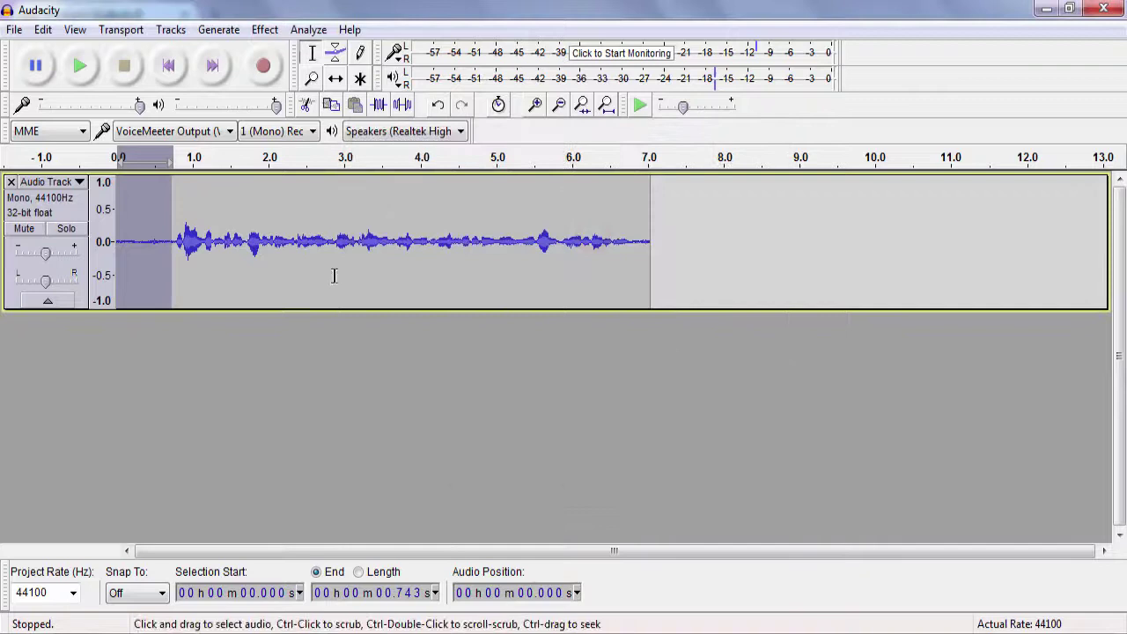
{"action": "left_click", "coordinate": [176, 247]}
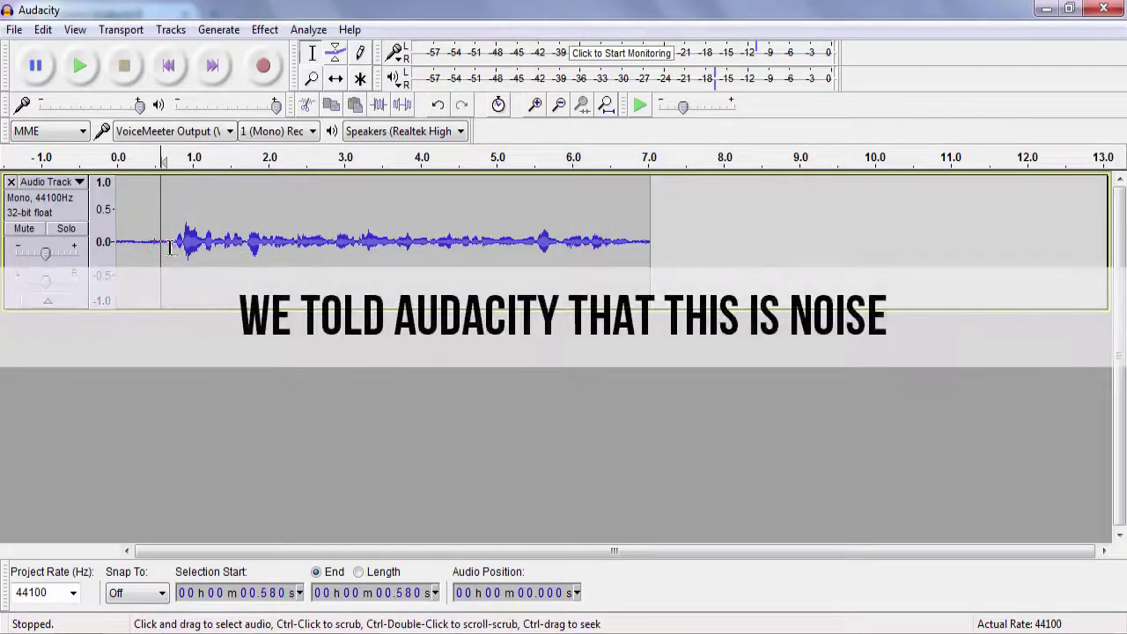
Drag-select the track's silent start from 0.000 to 0.778 s.
{"action": "left_click_drag", "start_coordinate": [176, 248], "coordinate": [112, 259]}
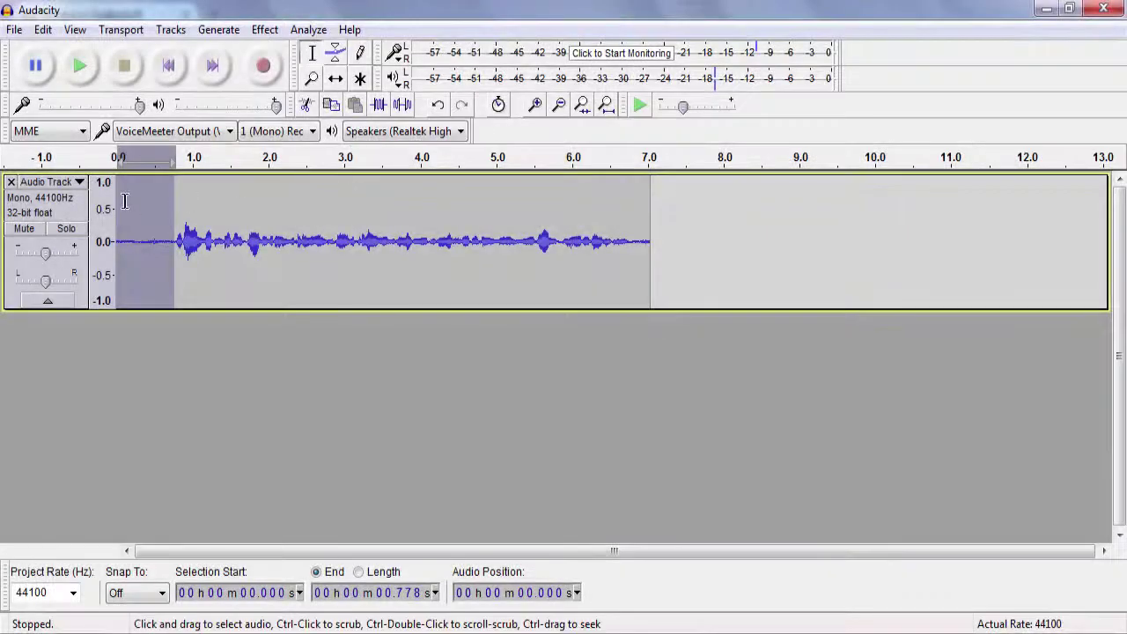
Select the whole track and apply Noise Reduction at 12 dB, sensitivity 6.00, smoothing 2.
{"action": "left_click", "coordinate": [46, 213]}
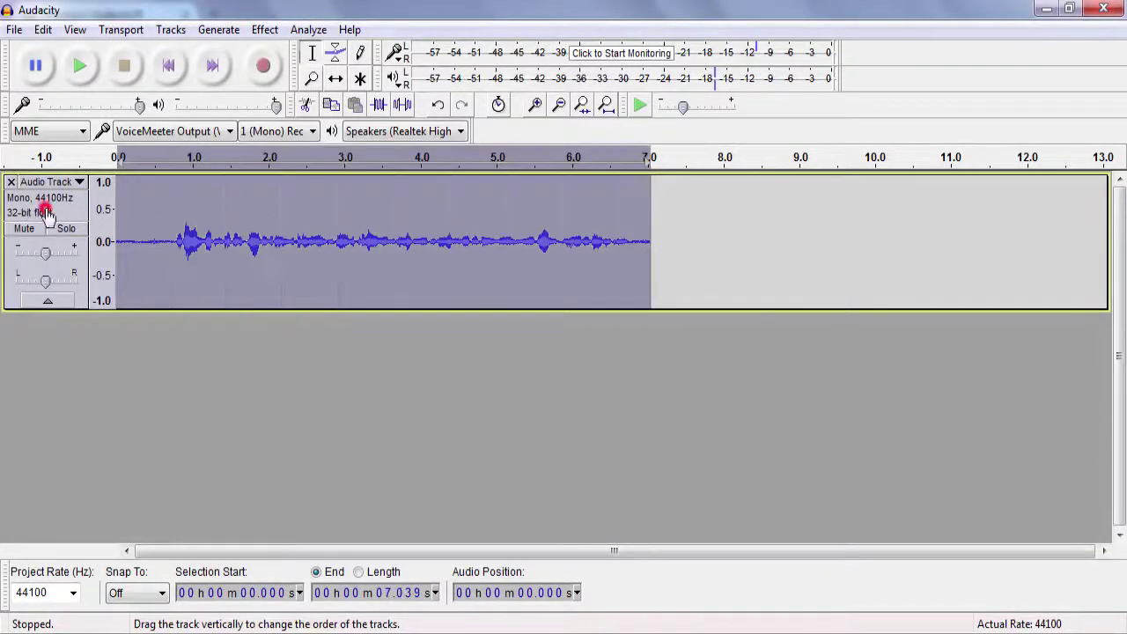
{"action": "left_click", "coordinate": [269, 31]}
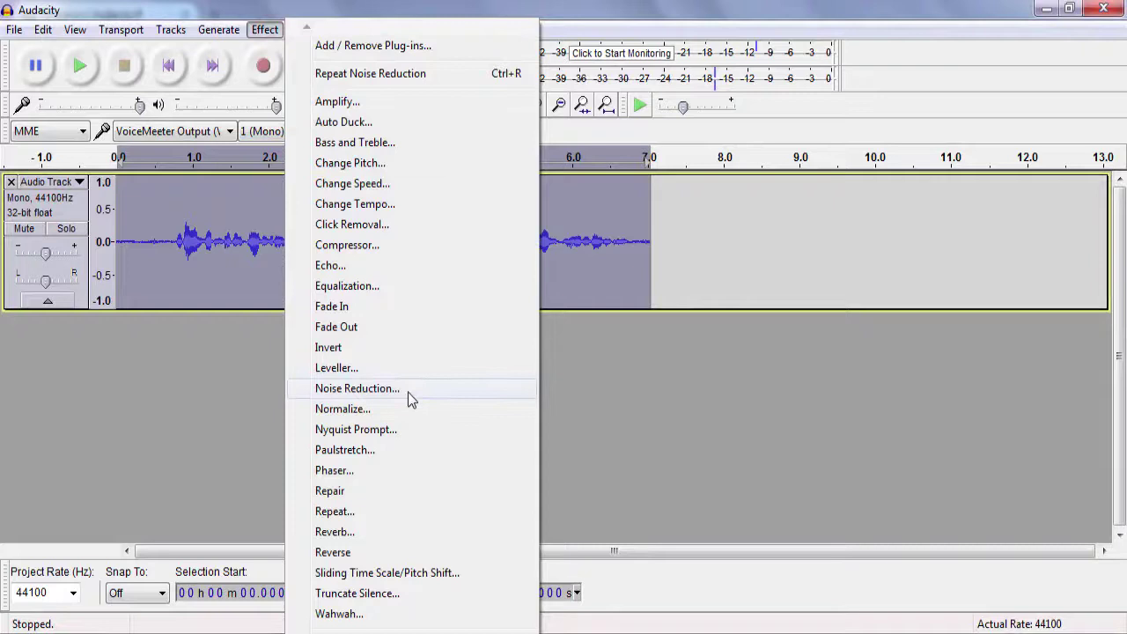
{"action": "left_click", "coordinate": [407, 392]}
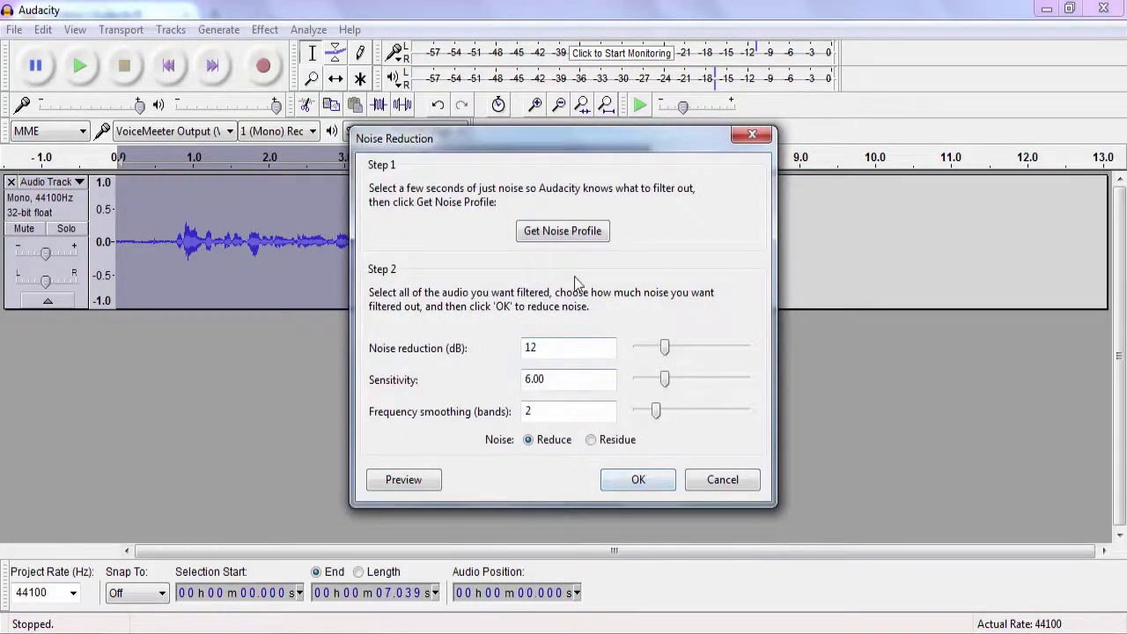
{"action": "left_click", "coordinate": [657, 479]}
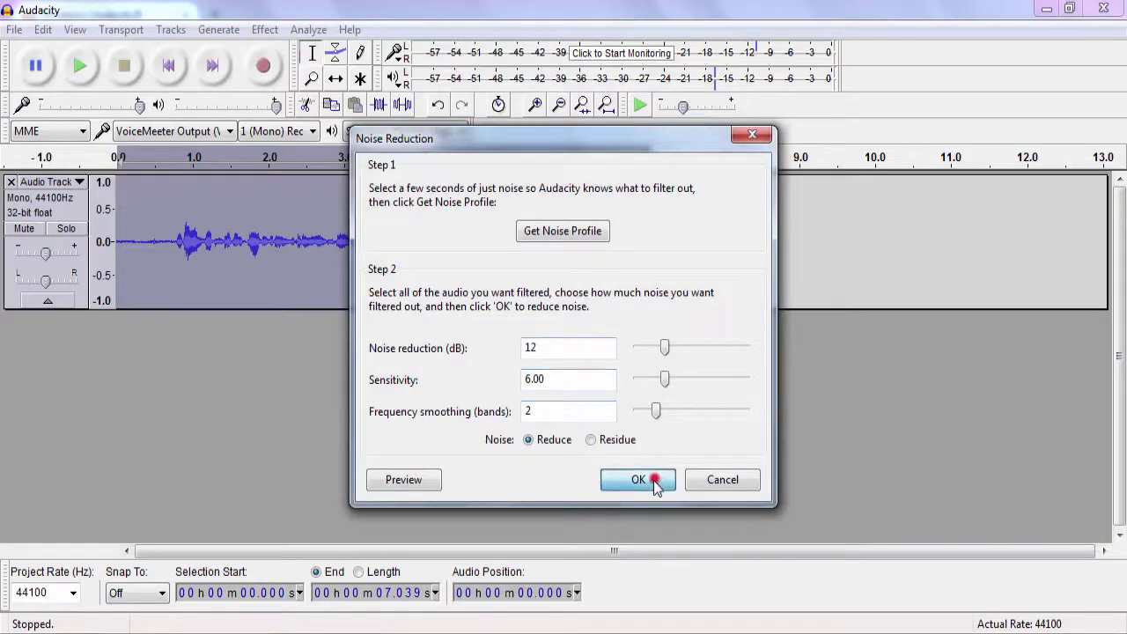